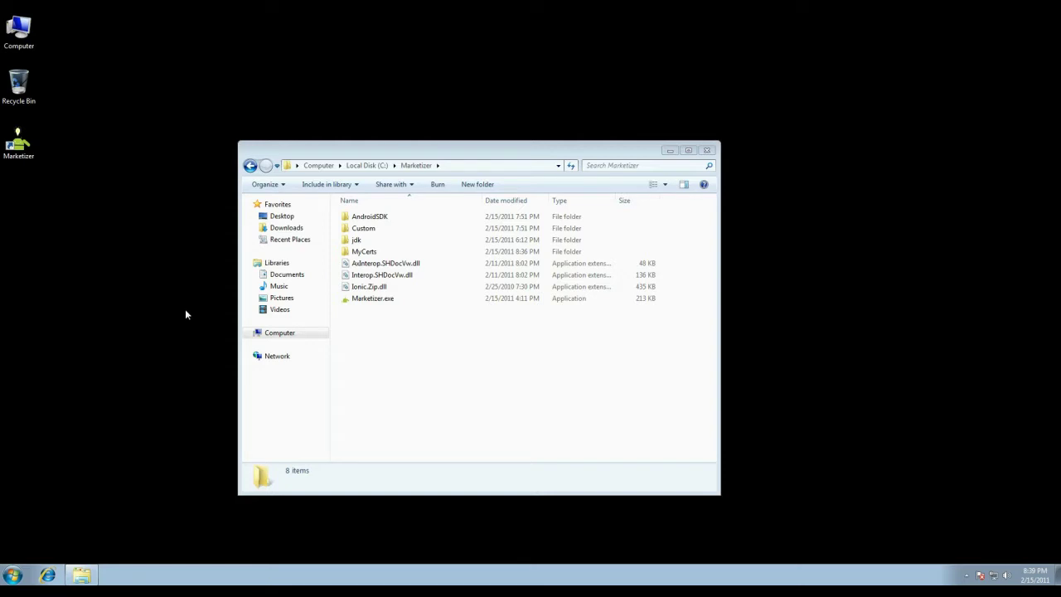
Launch Marketizer and review the setup fields for using an existing self-signed certificate.
double_click(30, 153)
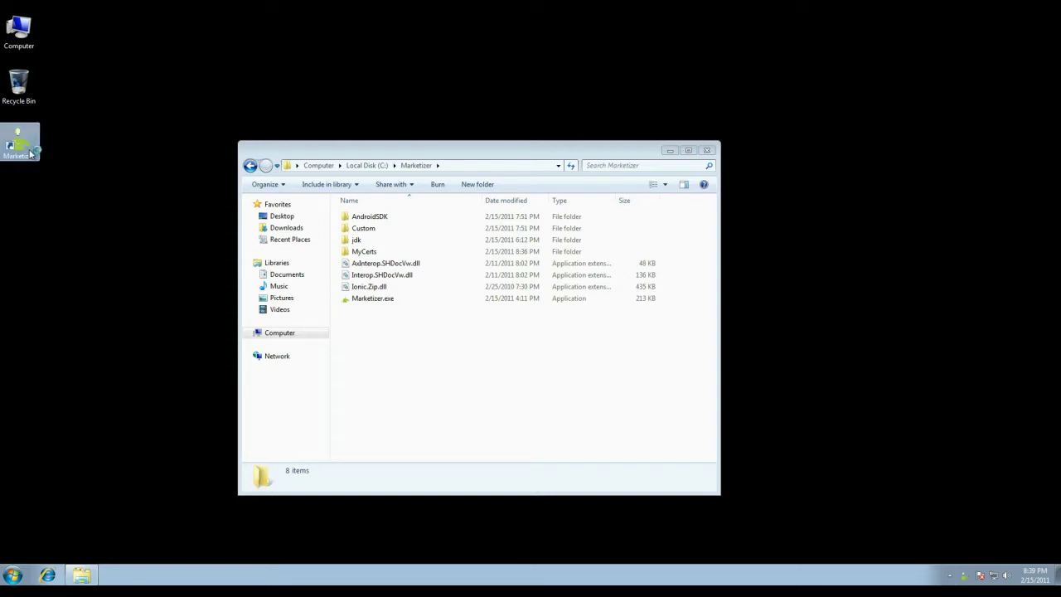
left_click_drag(563, 113, 511, 116)
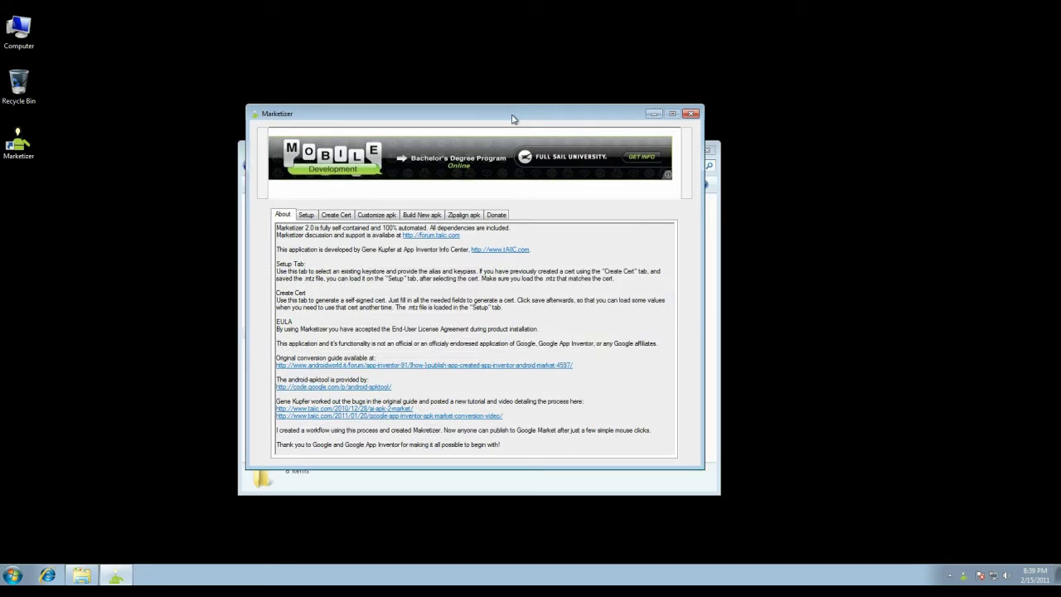
left_click(306, 215)
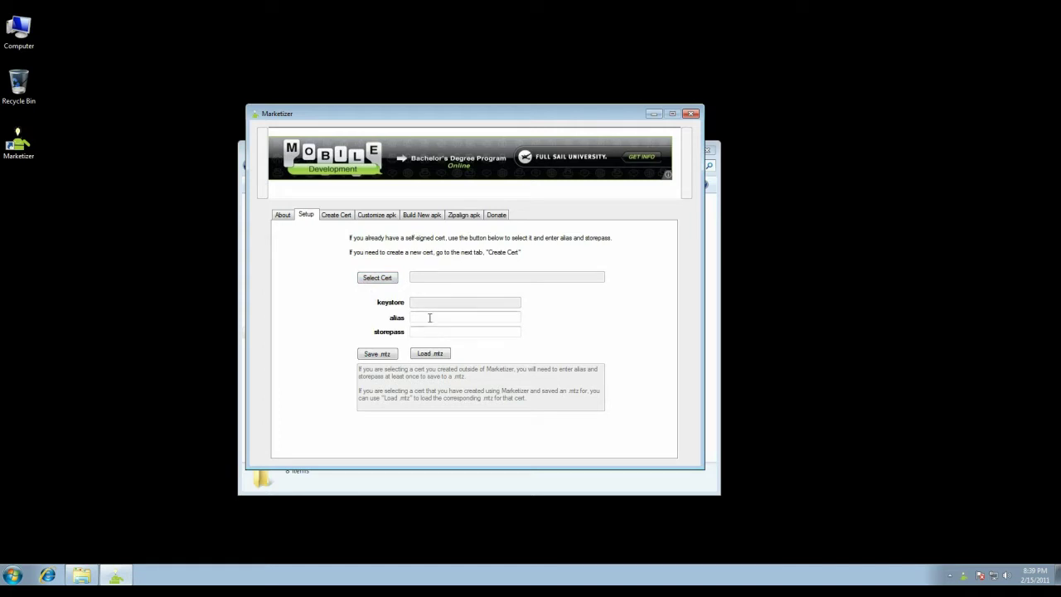
left_click(429, 317)
Fill in the new certificate form: keystore name keystore, alias alias, the password, the full name, unit company, organization org, San Francisco, California, US.
left_click(340, 220)
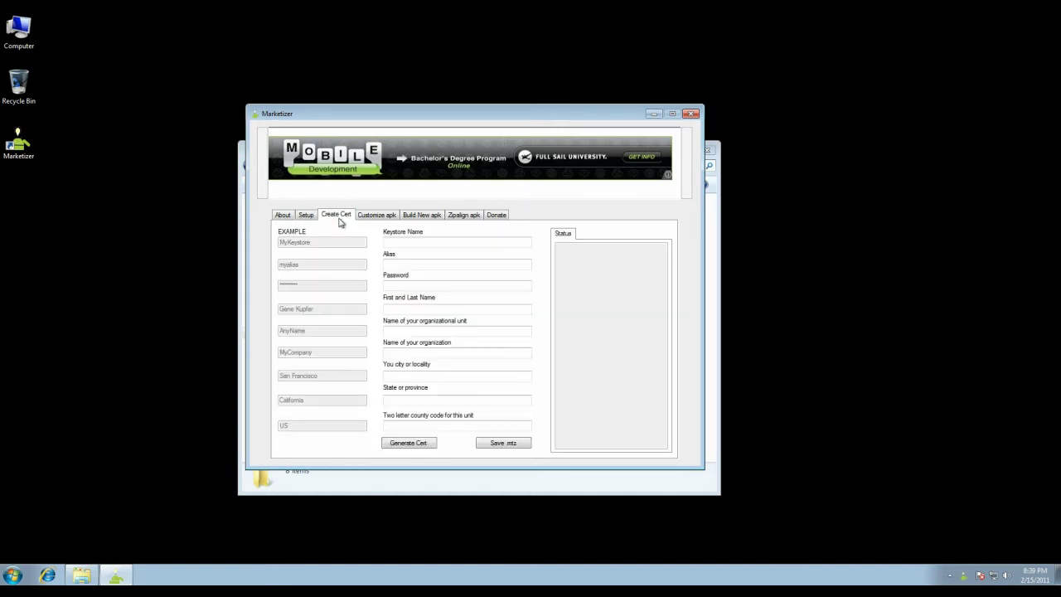
left_click(428, 242)
type("ke")
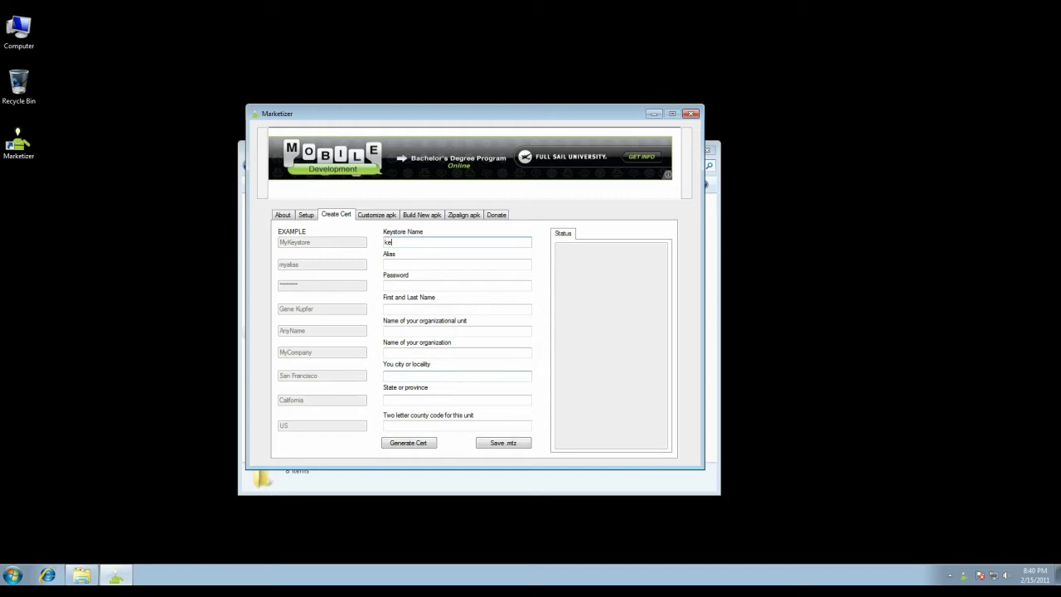
type("ystore")
key("Tab")
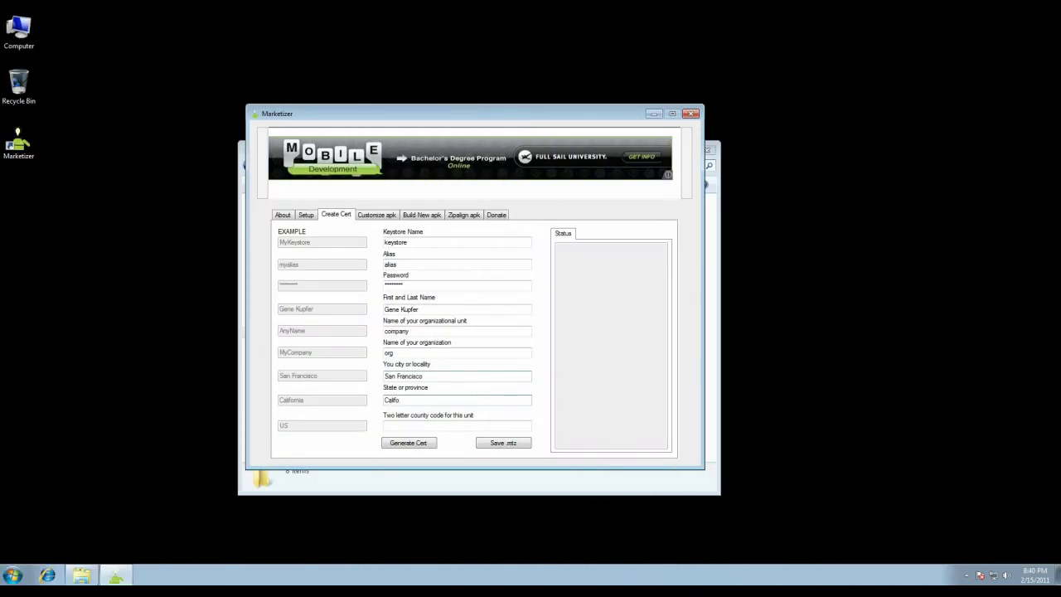
type("fornia")
key("Tab")
type("US")
Generate the self-signed certificate and save its data as an .mtz file.
left_click(411, 445)
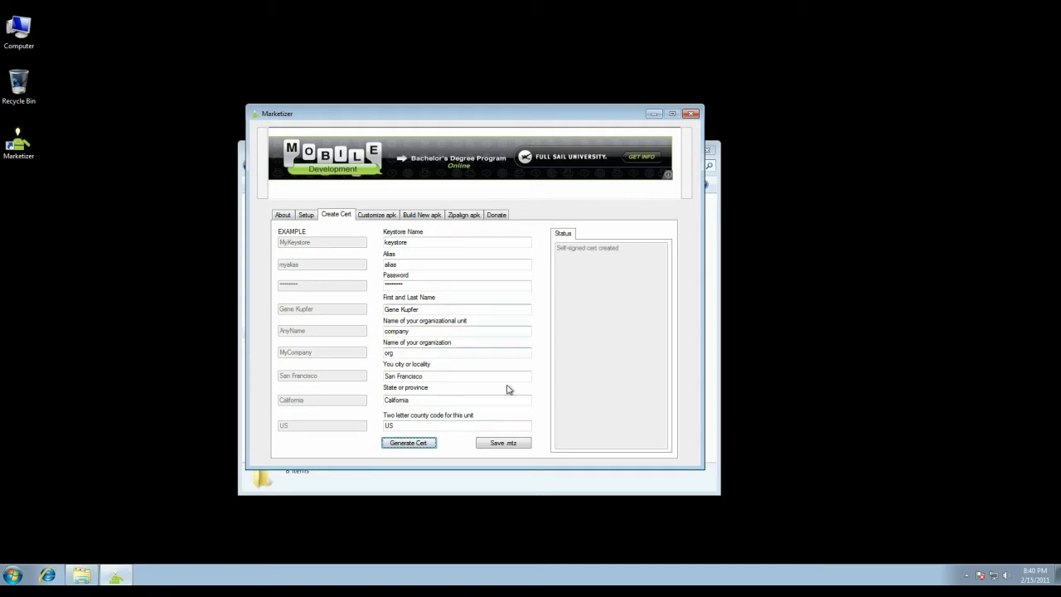
left_click(502, 443)
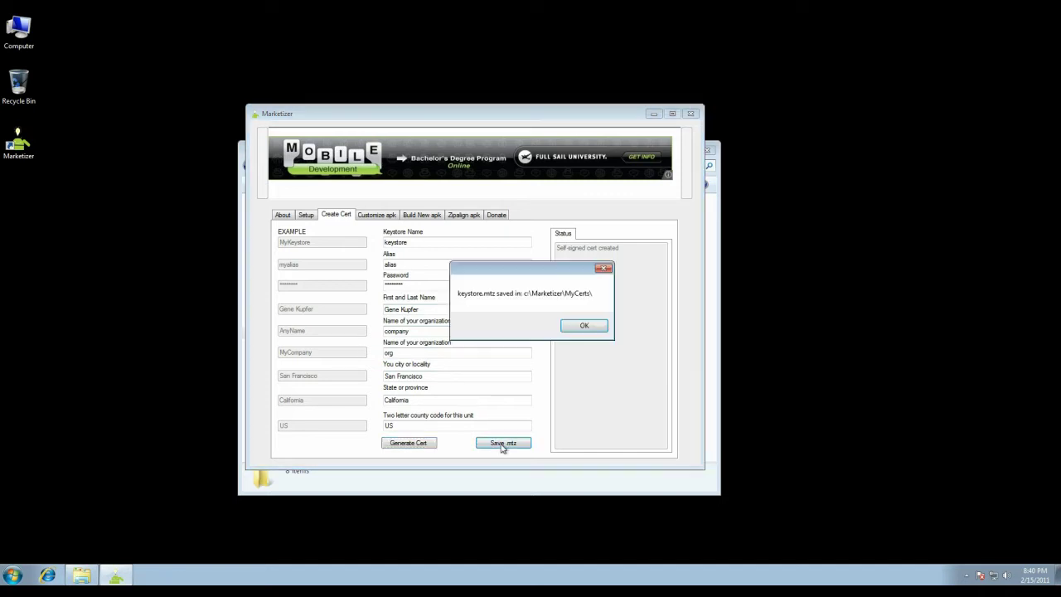
left_click(586, 327)
Choose SafeClimber.apk from the apks folder on drive C: as the apk to customize.
left_click(387, 217)
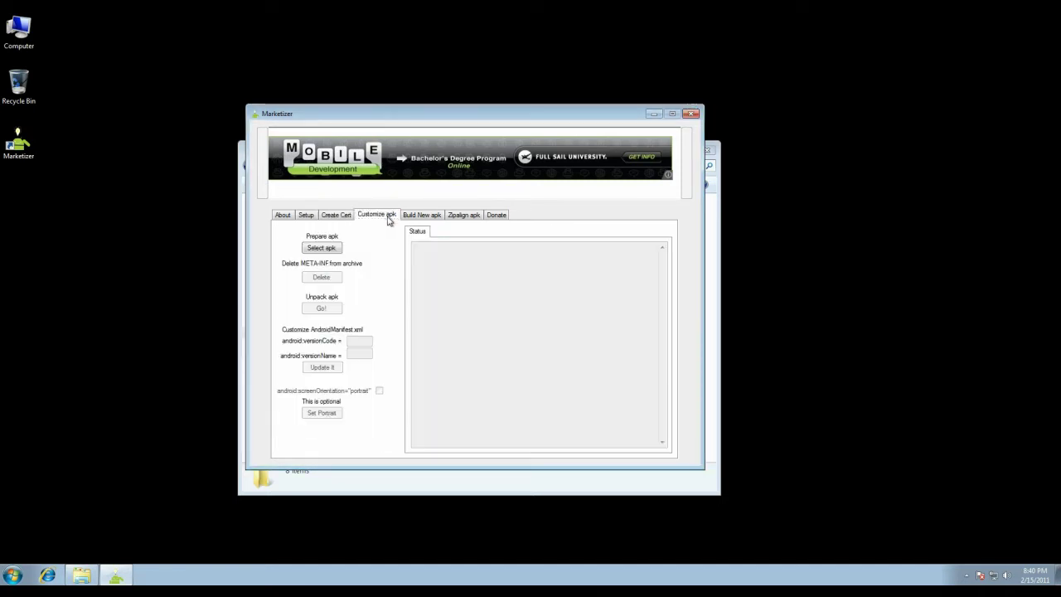
left_click(322, 249)
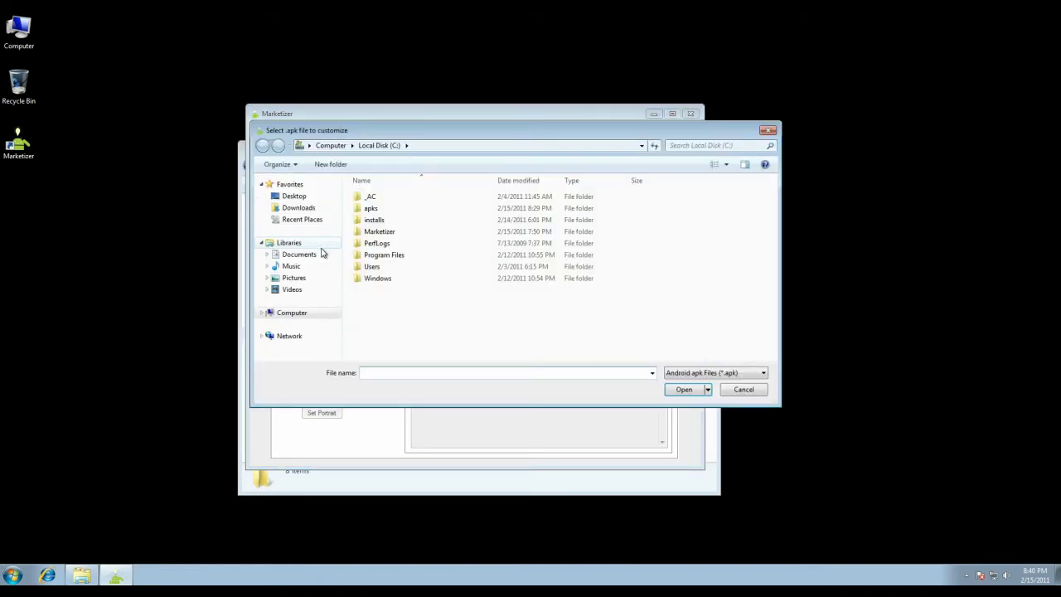
double_click(393, 208)
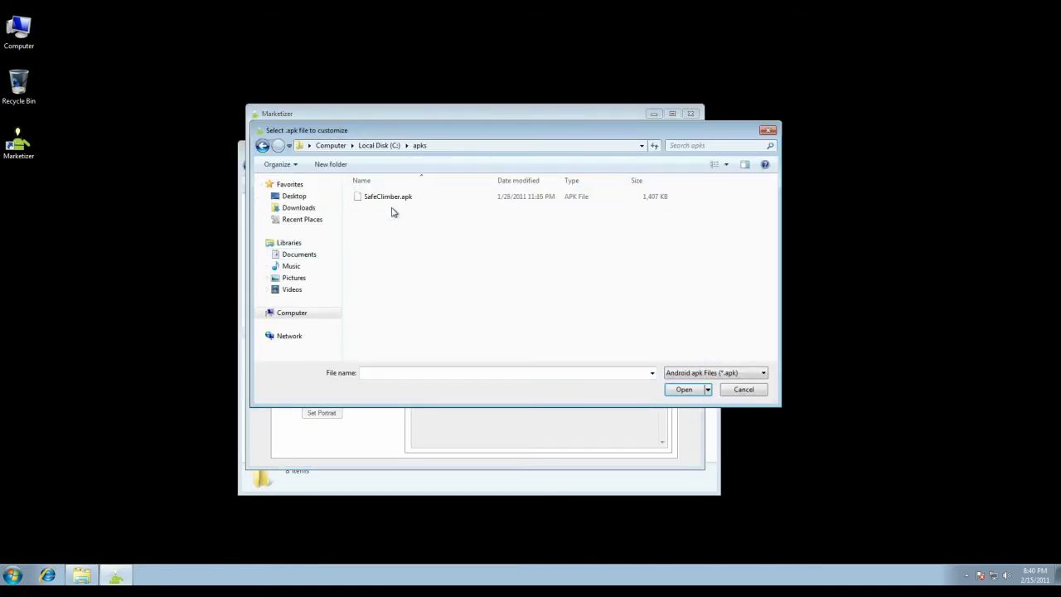
left_click(397, 204)
left_click(673, 393)
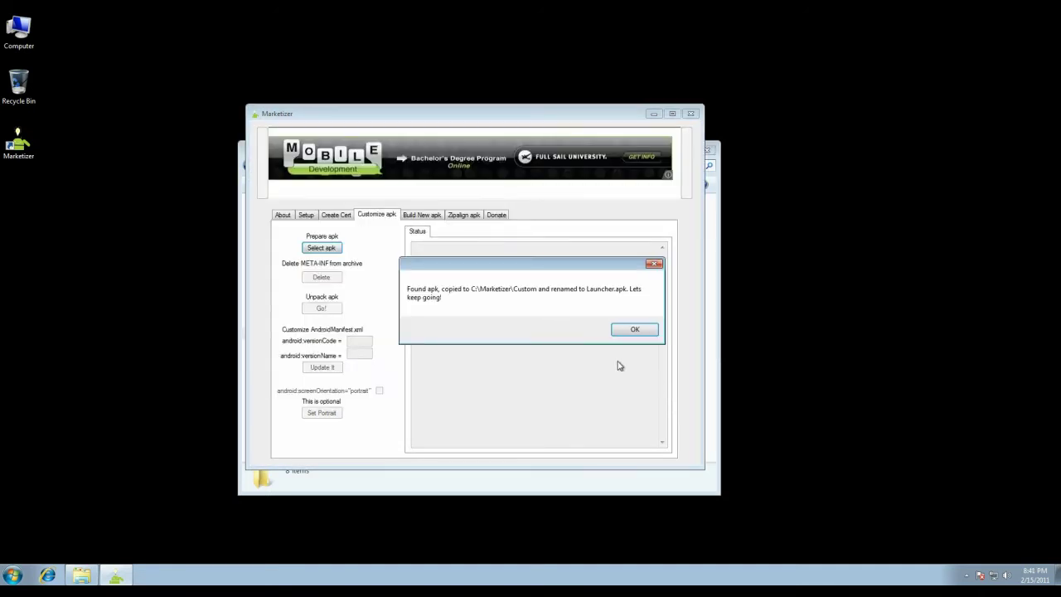
left_click(633, 330)
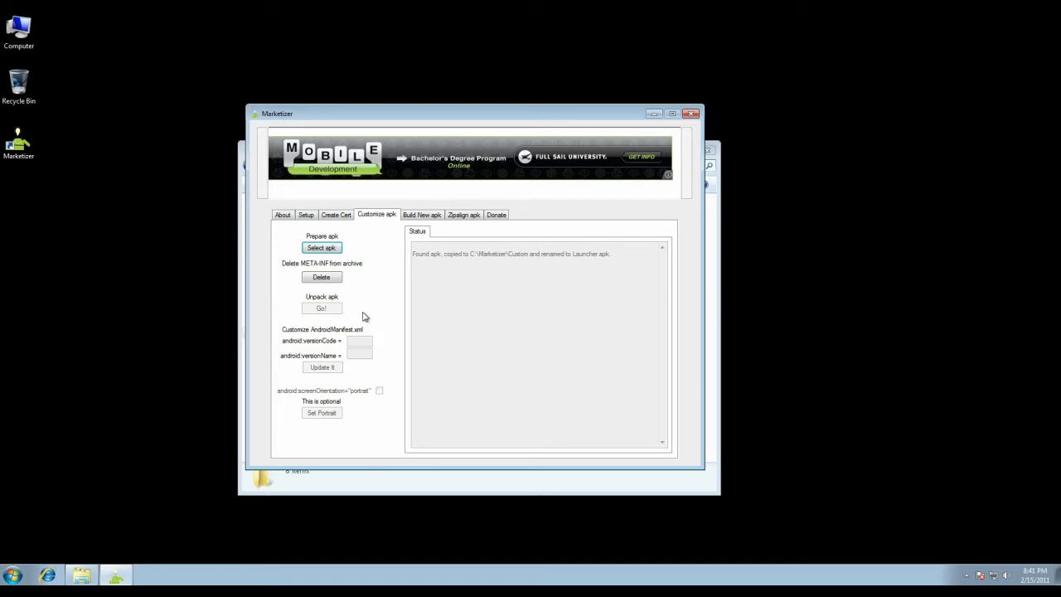
Delete META-INF from the apk archive and unpack the apk.
left_click(331, 280)
left_click(535, 329)
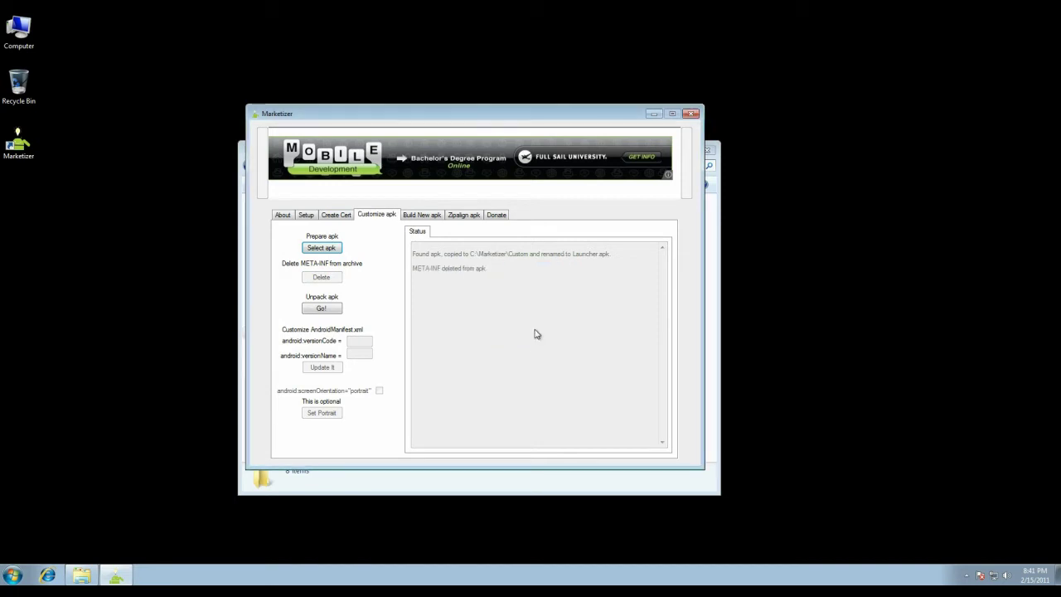
left_click(331, 312)
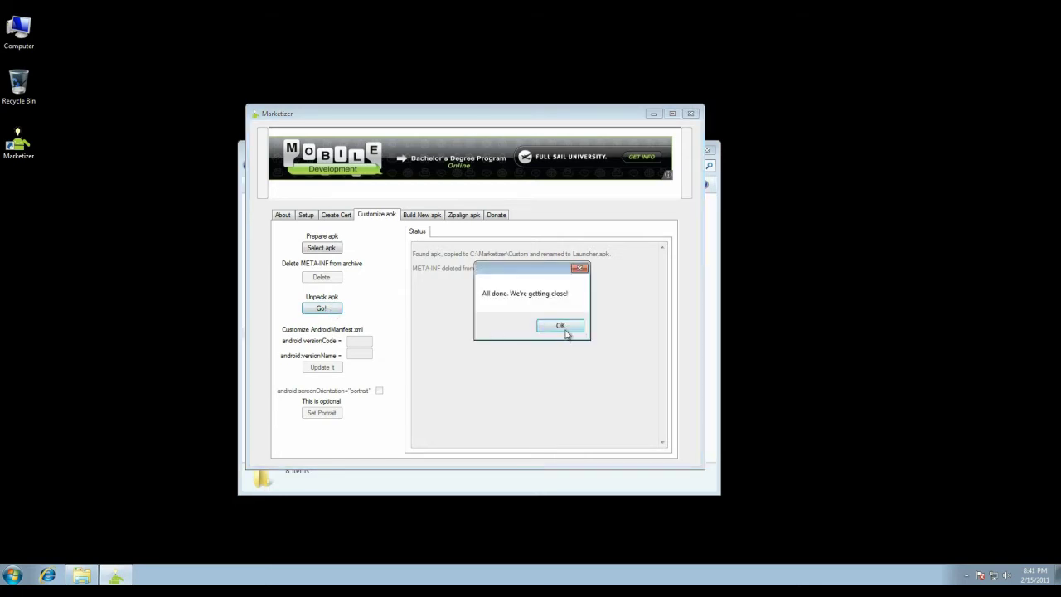
left_click(561, 326)
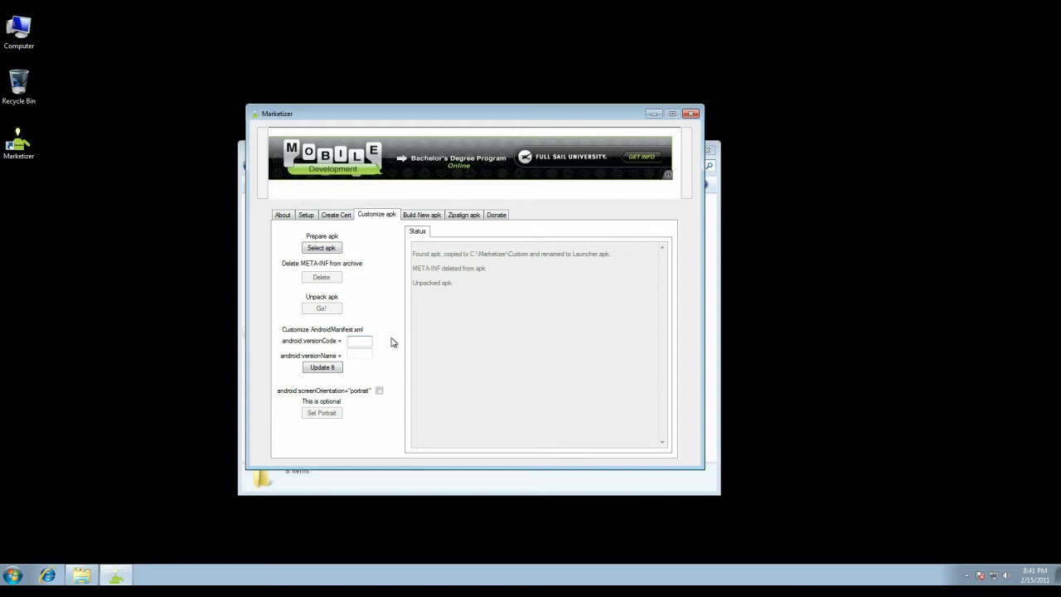
Update AndroidManifest.xml with versionCode 1 and versionName 1.15, and set the screen orientation to portrait.
type("1")
left_click(365, 352)
type("1.15")
left_click_drag(364, 353, 358, 353)
left_click(334, 367)
left_click(570, 327)
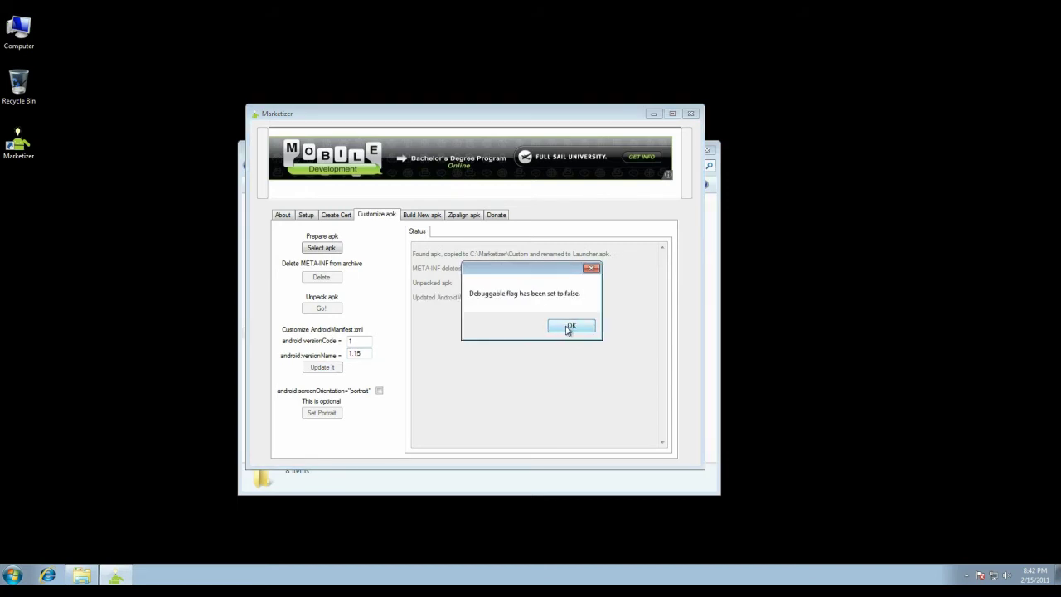
left_click(569, 326)
left_click(380, 390)
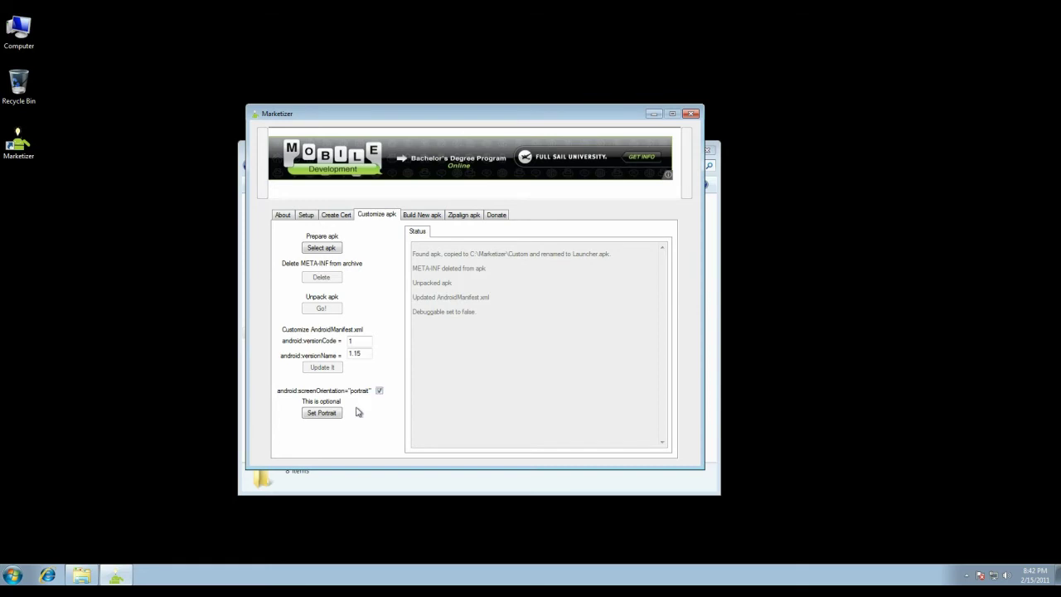
left_click(335, 413)
Pack and sign the new apk, and view its verification output.
left_click(421, 219)
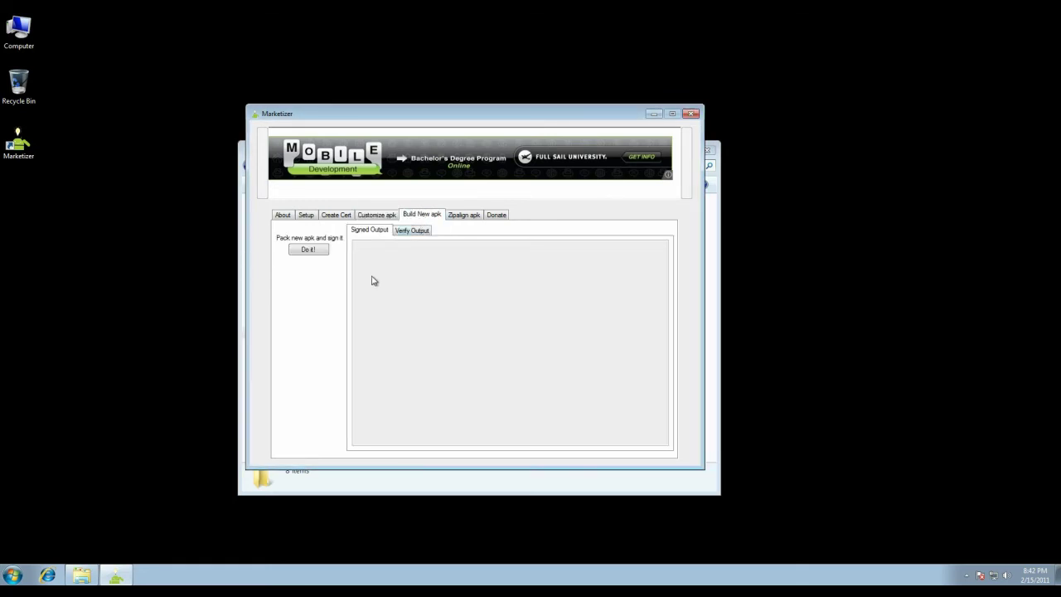
left_click(304, 254)
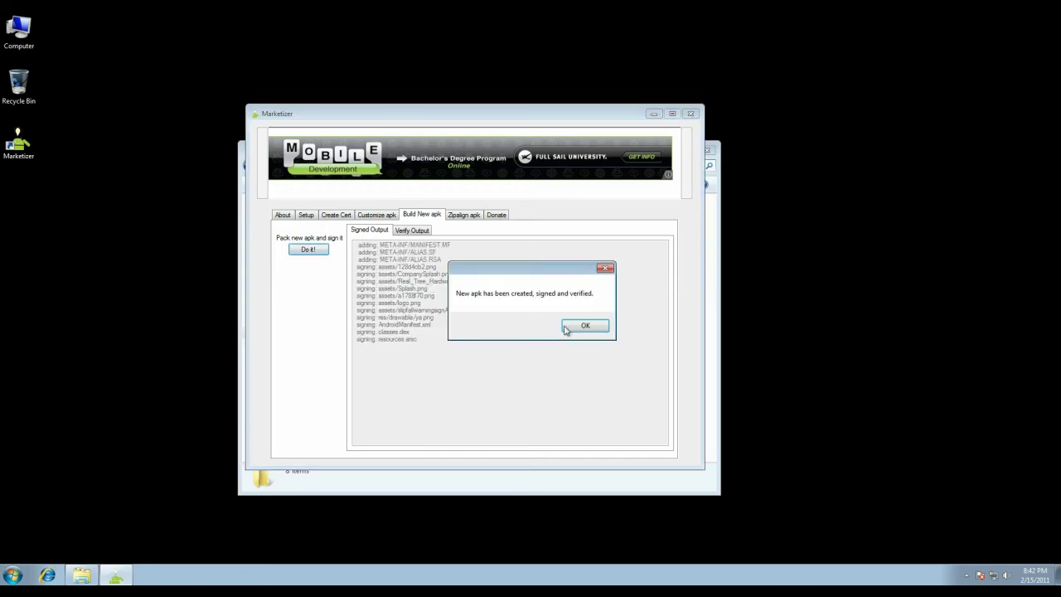
left_click(584, 326)
left_click(413, 232)
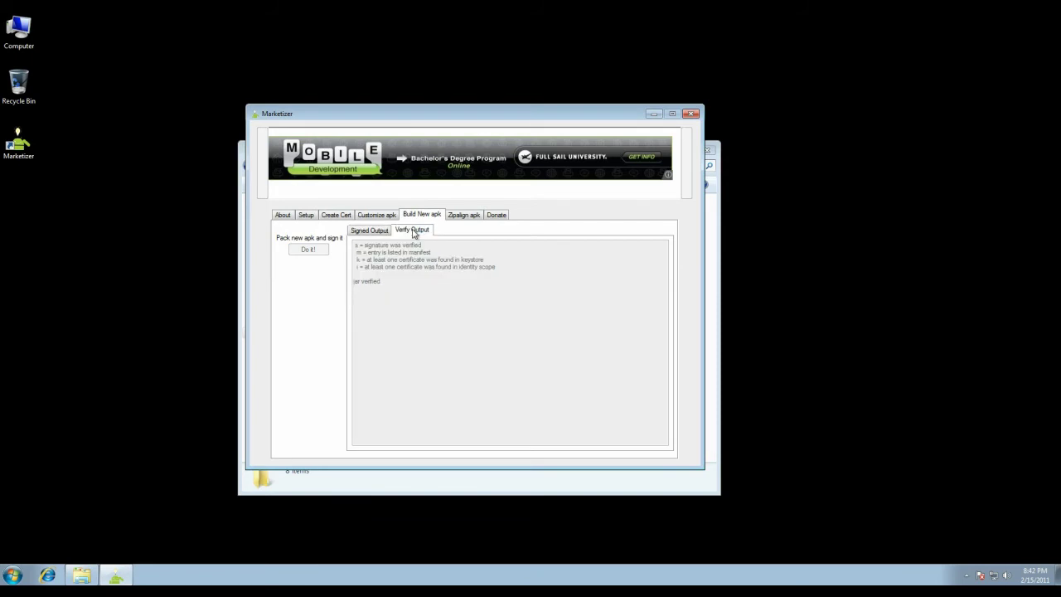
Zipalign the signed apk under the name SafeClimber.
left_click(465, 216)
left_click(347, 270)
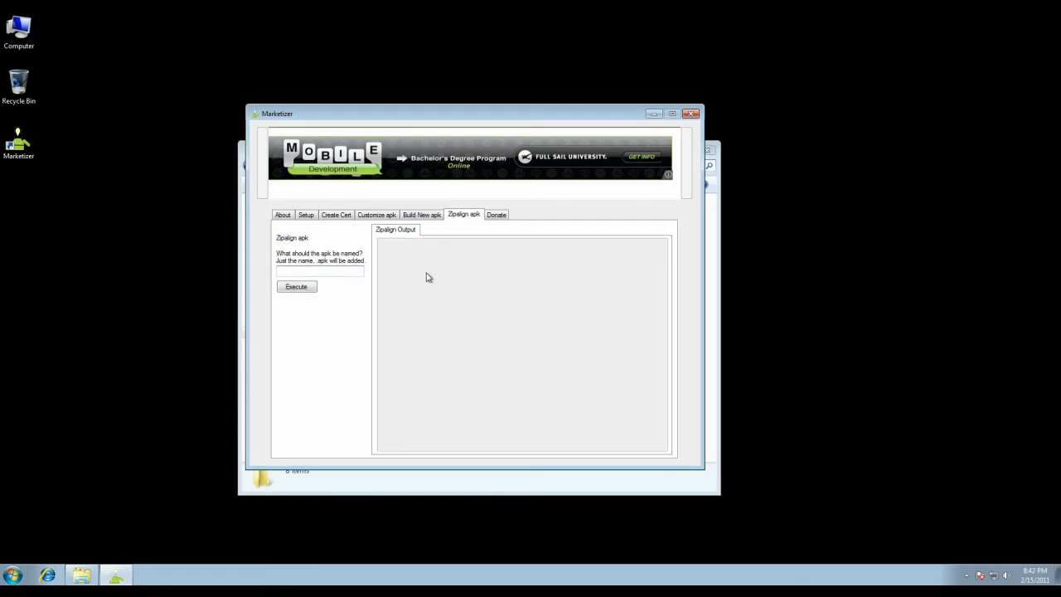
type("SafeClimber")
left_click(303, 288)
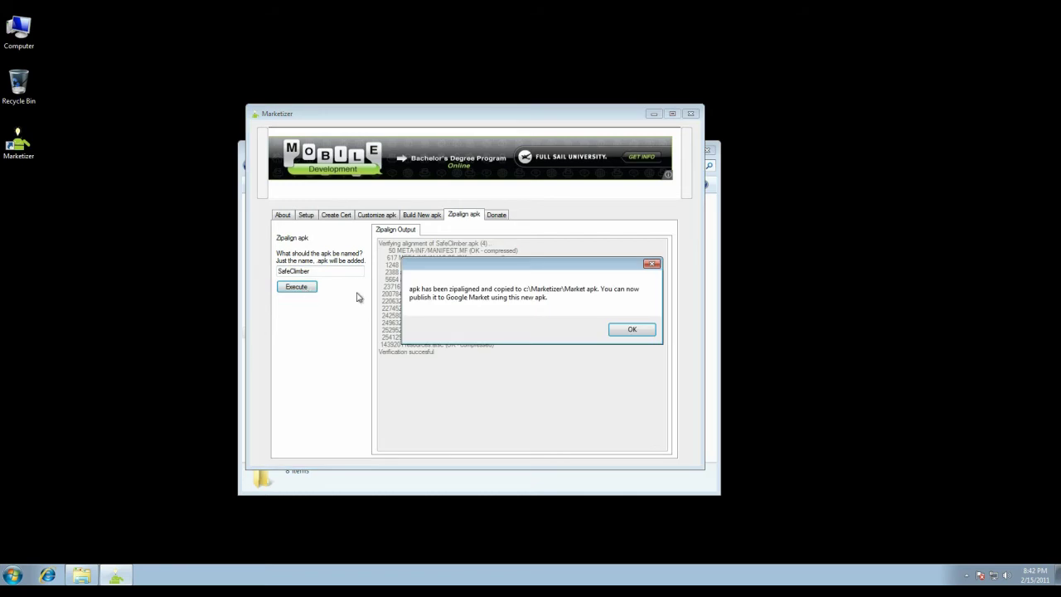
left_click(631, 331)
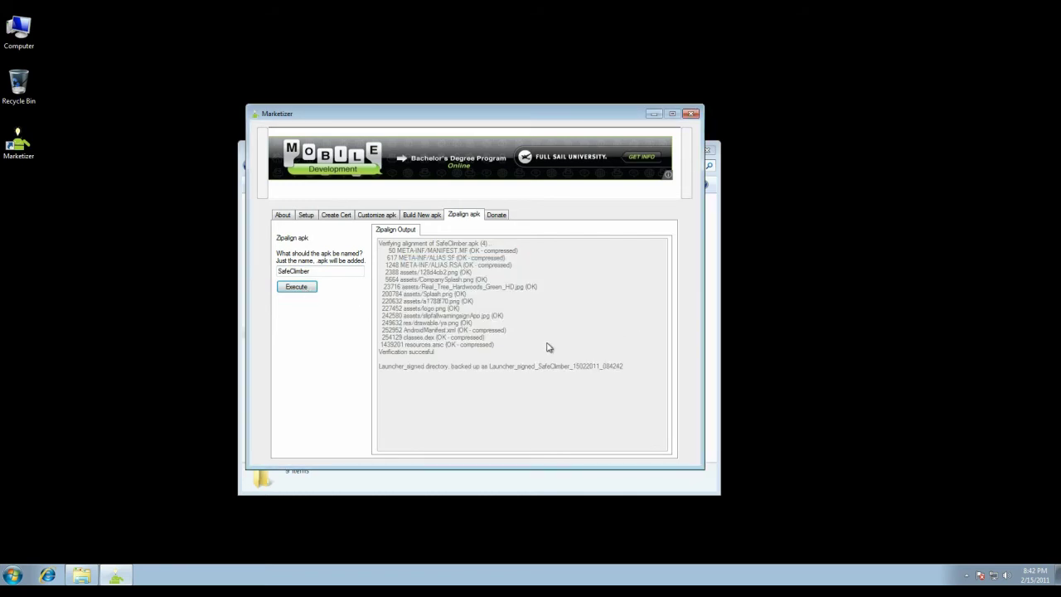
Switch to the Marketizer folder in File Explorer and locate SafeClimber.apk in the Market apk folder.
left_click(431, 483)
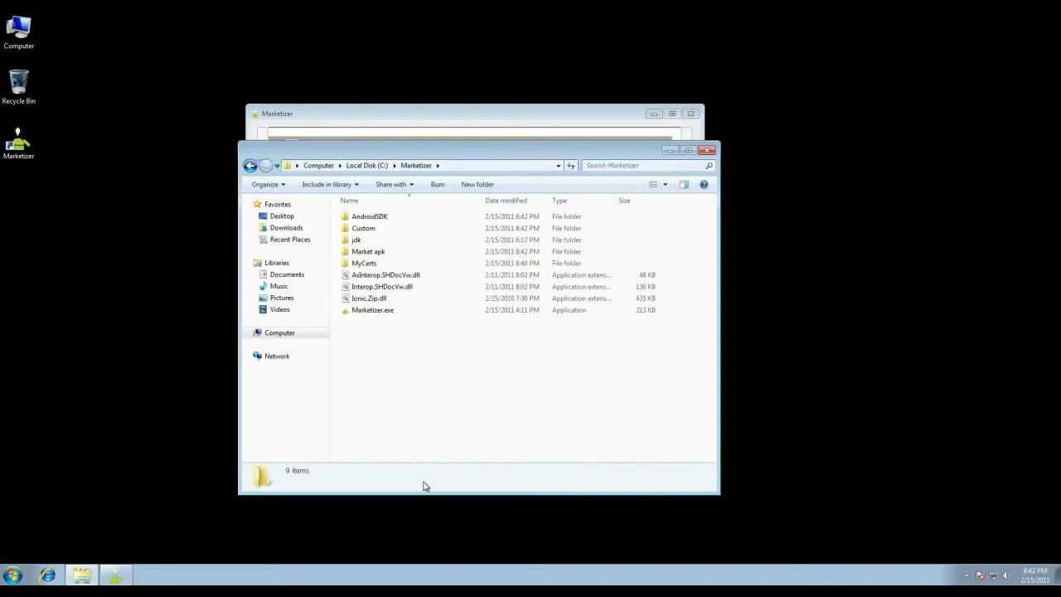
double_click(380, 253)
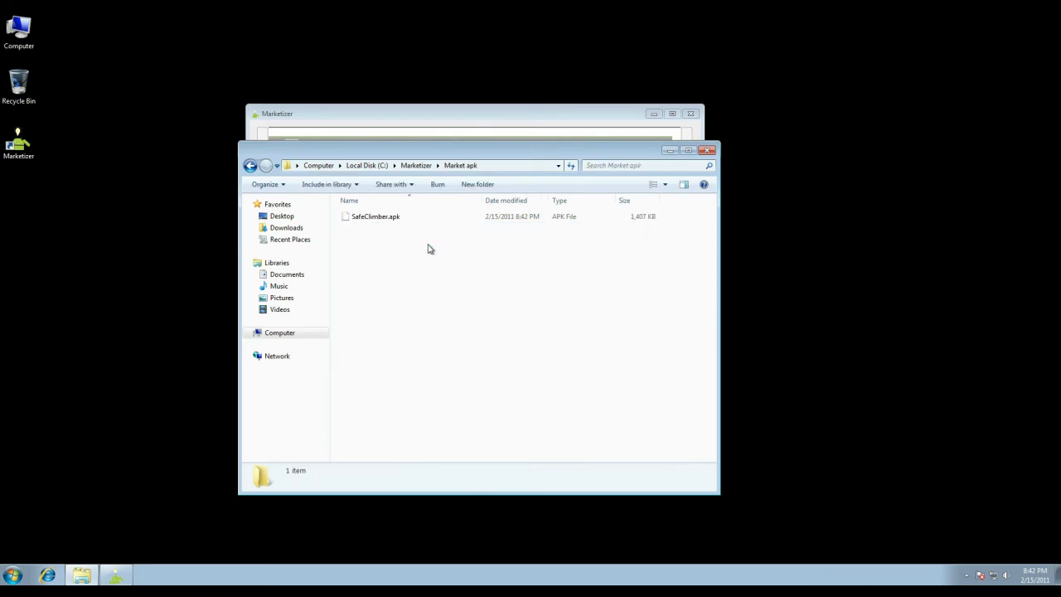
left_click(401, 220)
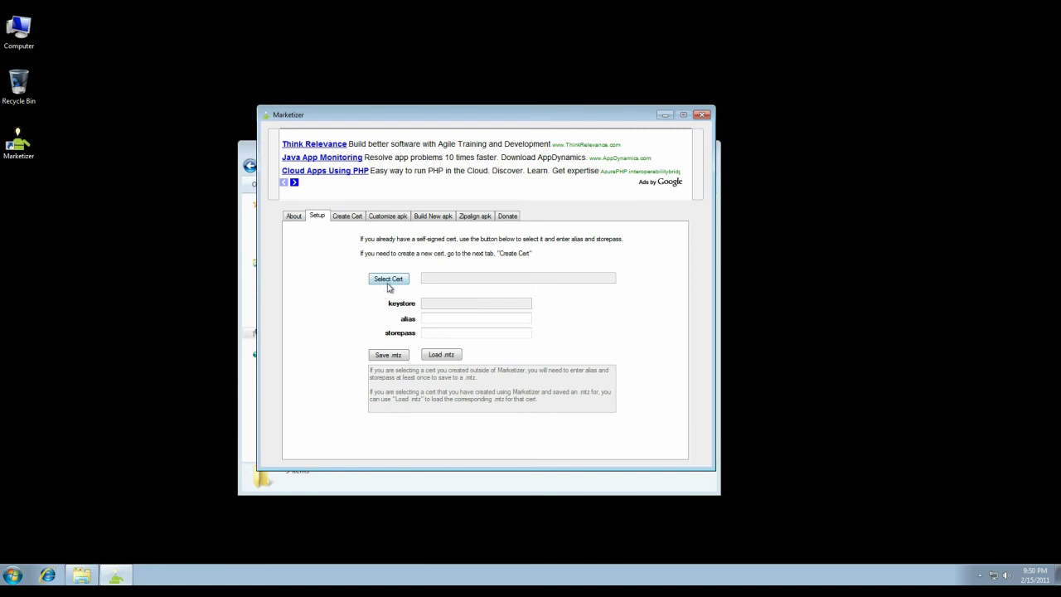
Select keystore.keystore from C:\Marketizer\MyCerts as the existing certificate in Marketizer's setup.
left_click(387, 282)
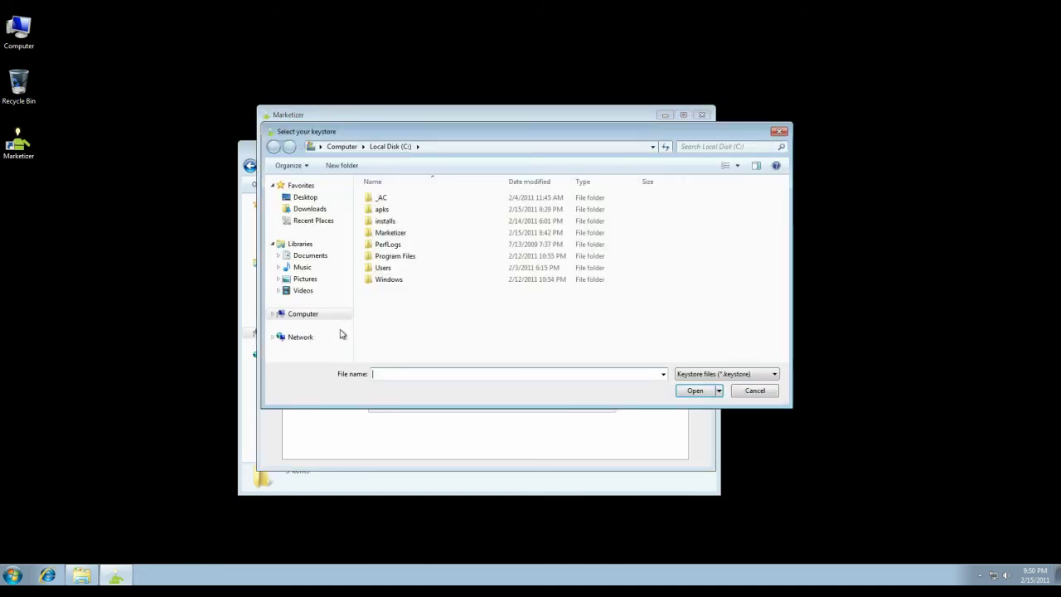
left_click(399, 234)
double_click(400, 235)
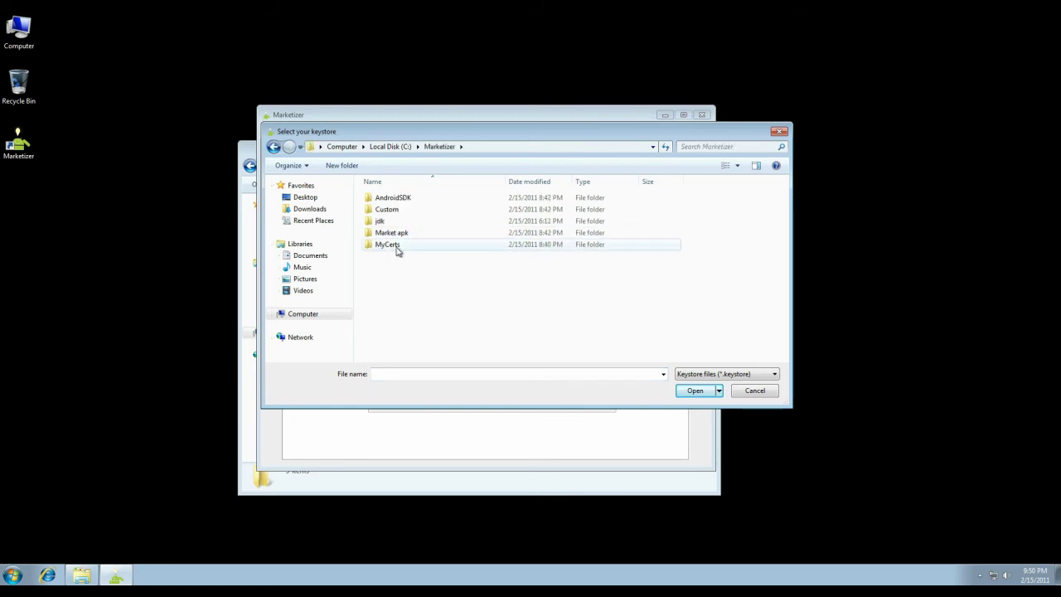
double_click(395, 246)
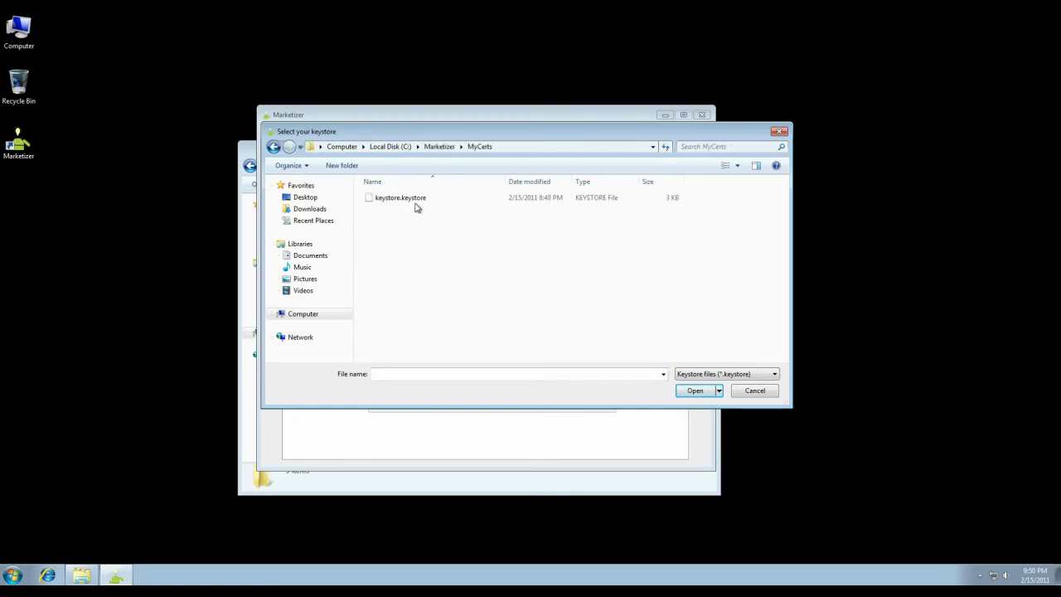
left_click(417, 204)
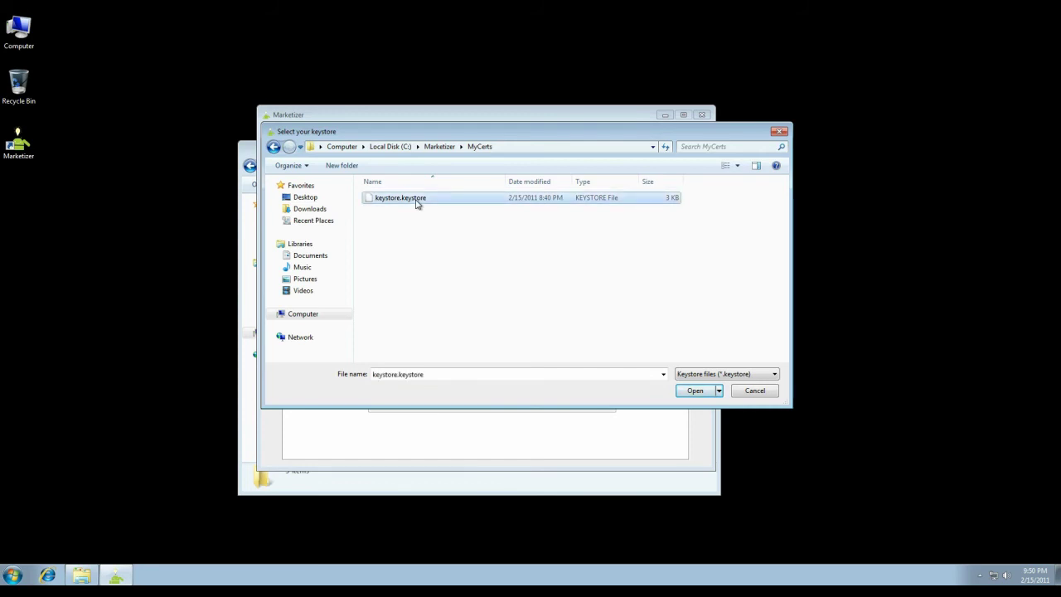
left_click(692, 393)
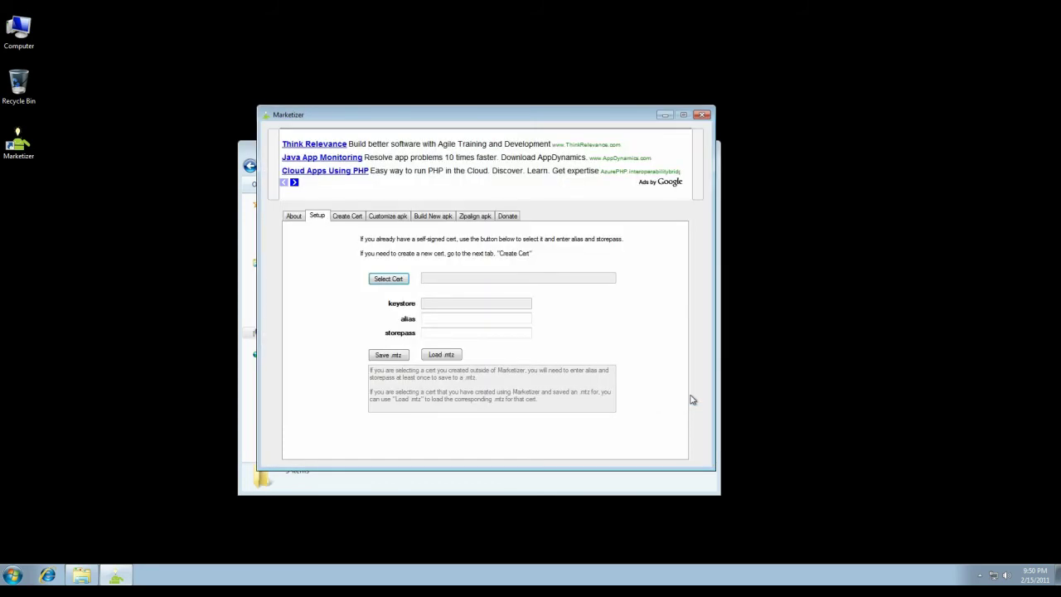
left_click(557, 328)
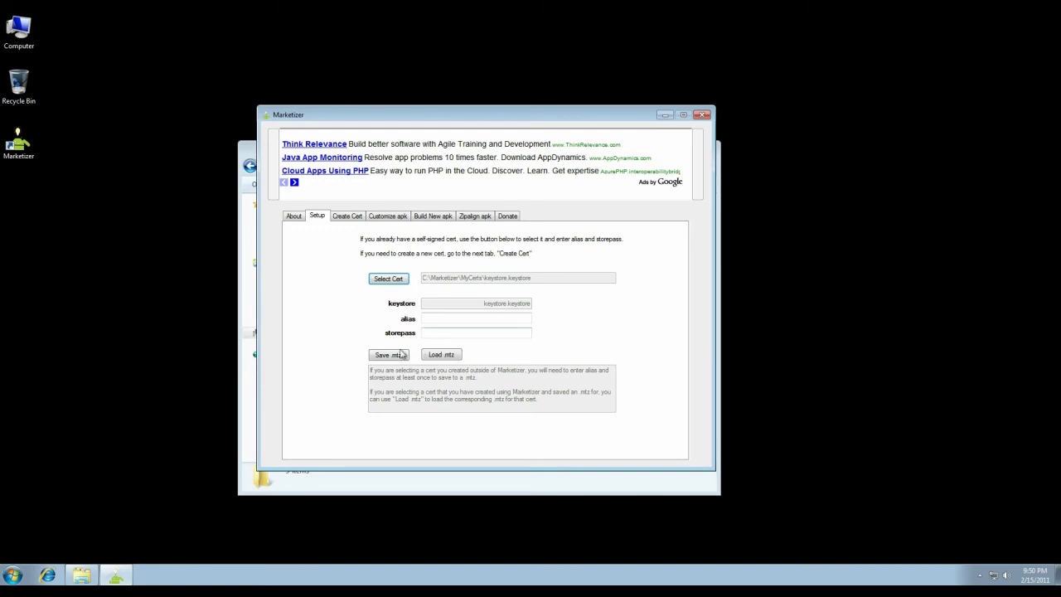
Load the alias and storepass for the selected certificate from keystore.mtz.
left_click(444, 356)
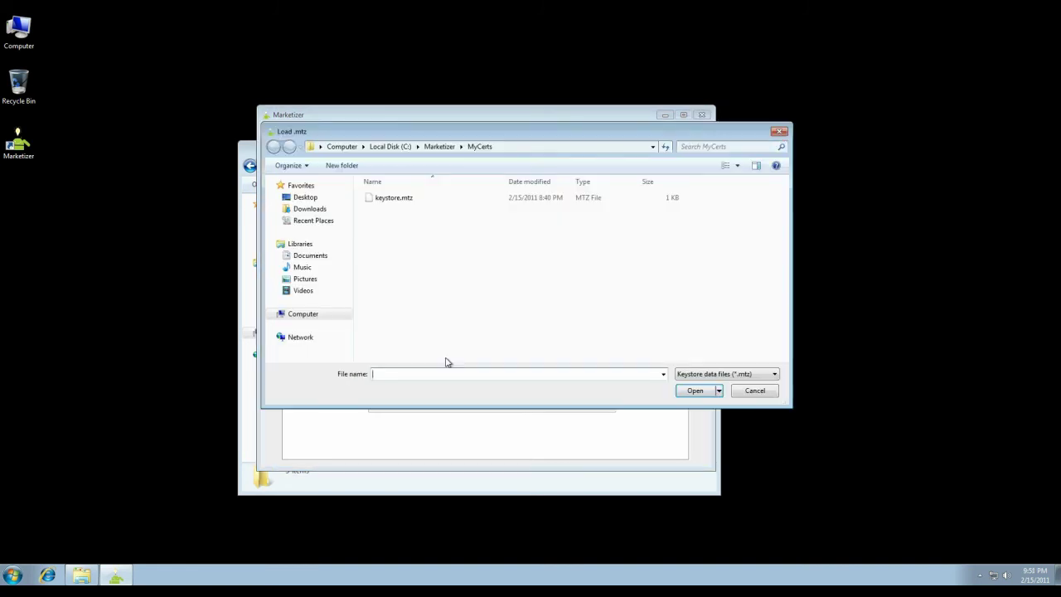
left_click(396, 203)
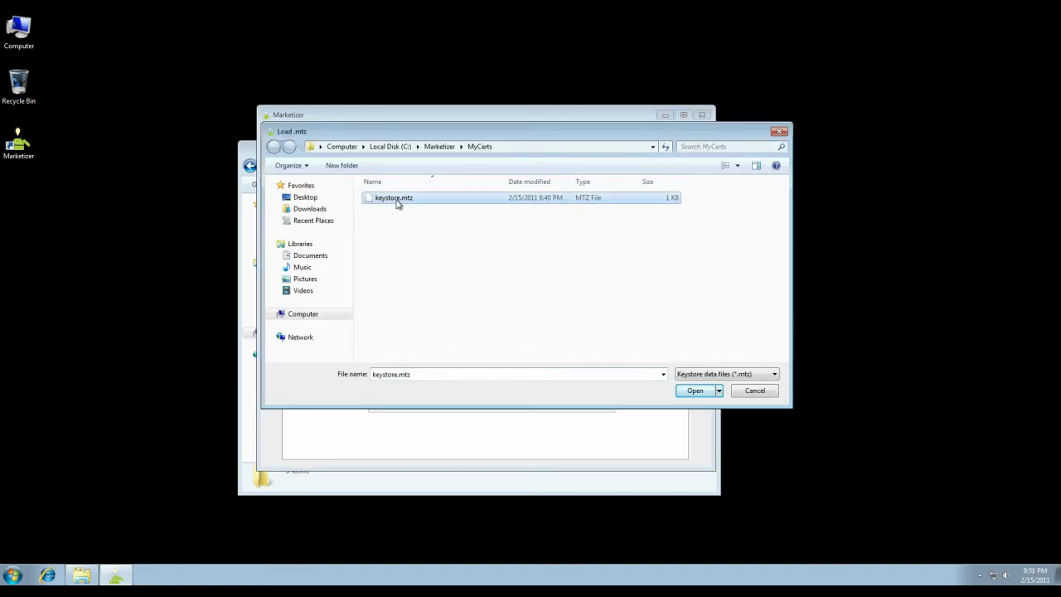
left_click(690, 394)
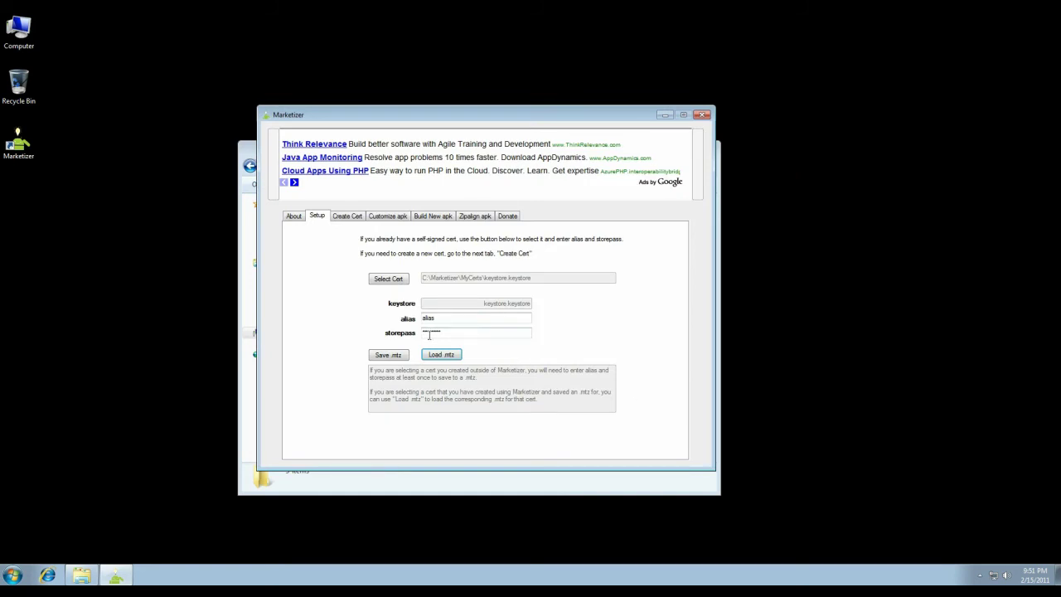
left_click(388, 217)
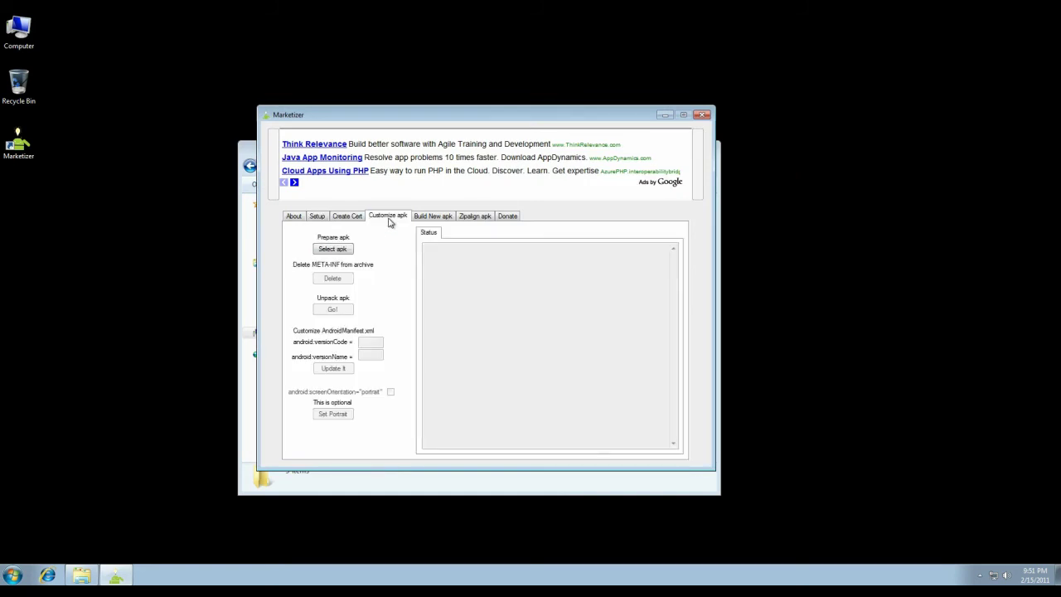
left_click(434, 218)
left_click(469, 217)
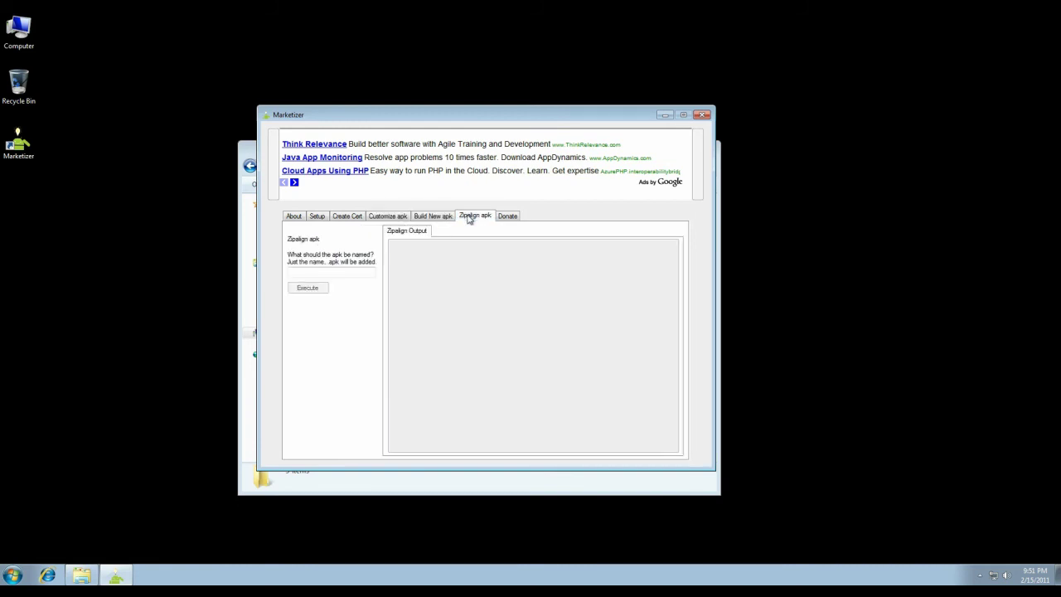